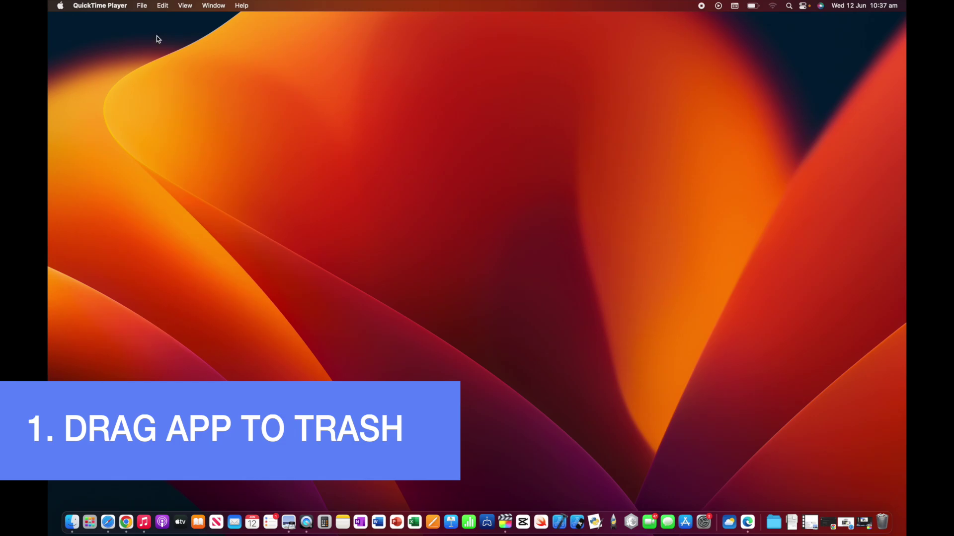
# Open the Applications folder in Finder from the Go menu
pyautogui.click(170, 60)
pyautogui.click(172, 6)
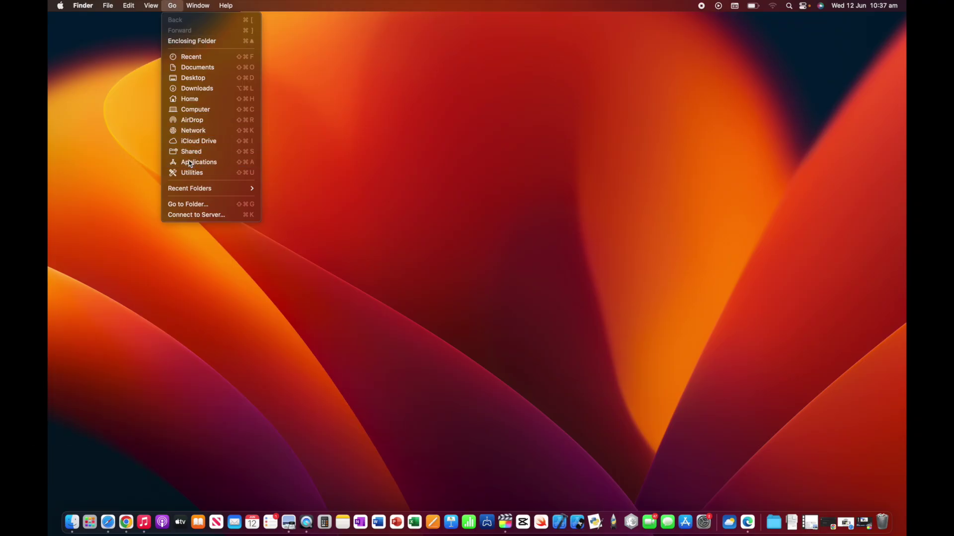
pyautogui.click(190, 162)
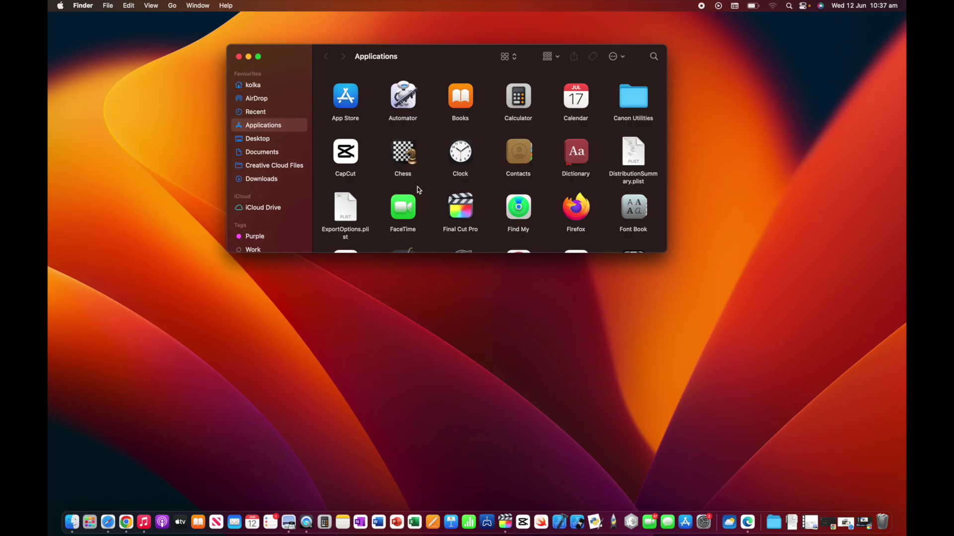
# Find Komodo Edit 12 in Applications and drag it to the Bin
pyautogui.scroll(-5, 433, 176)
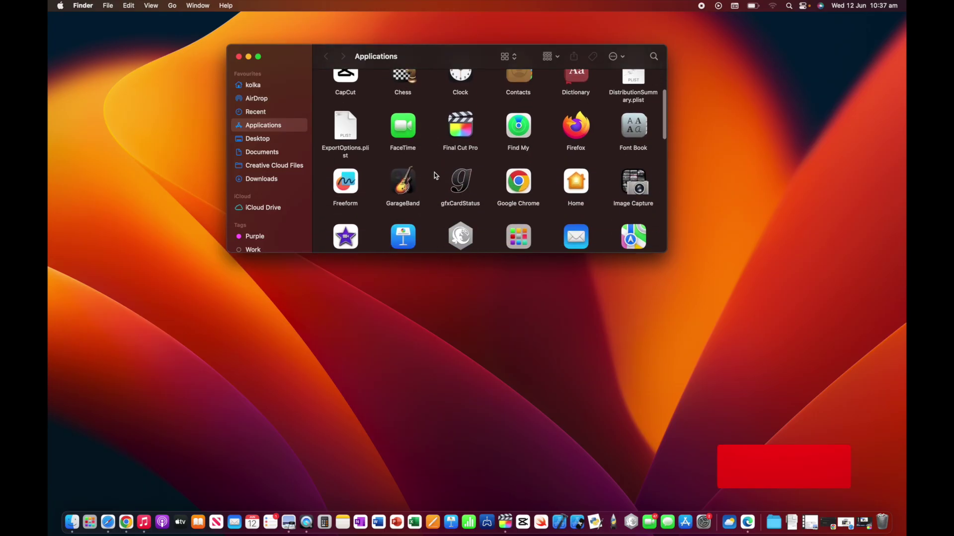
pyautogui.scroll(-8, 435, 176)
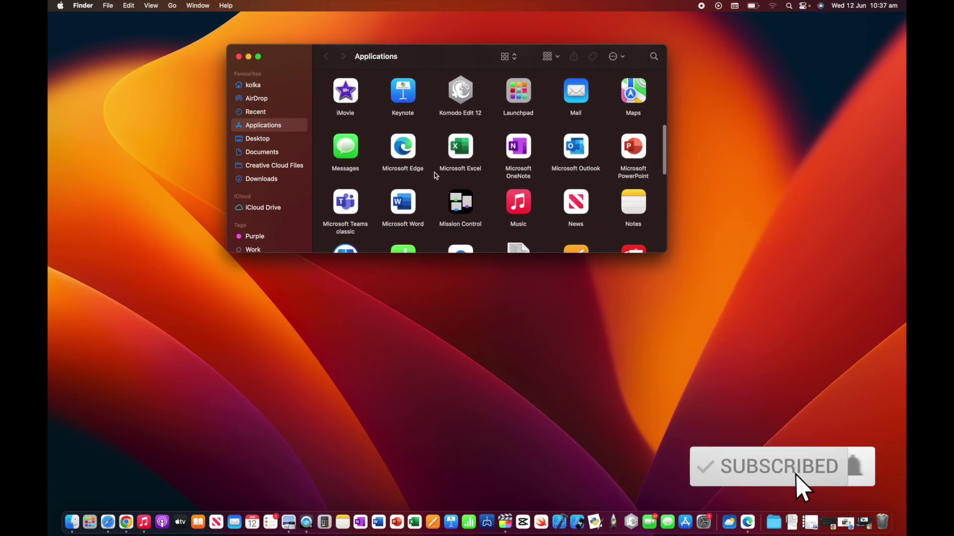
pyautogui.scroll(-6, 434, 172)
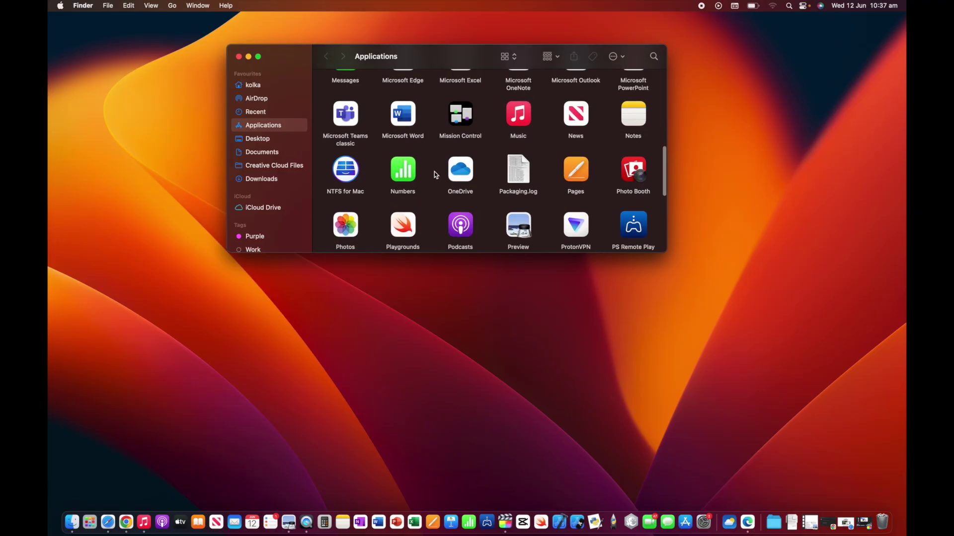
pyautogui.scroll(6, 434, 172)
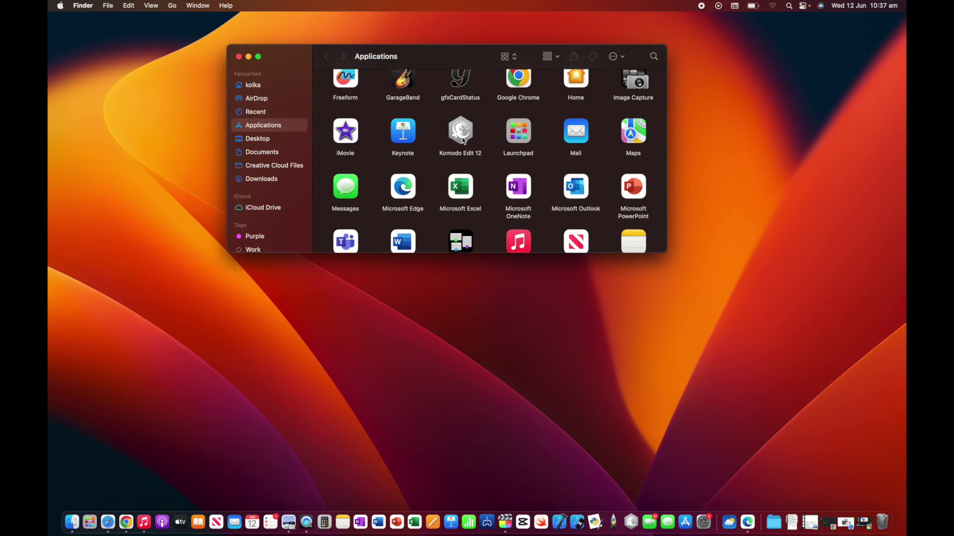
pyautogui.moveTo(464, 141); pyautogui.dragTo(883, 520)
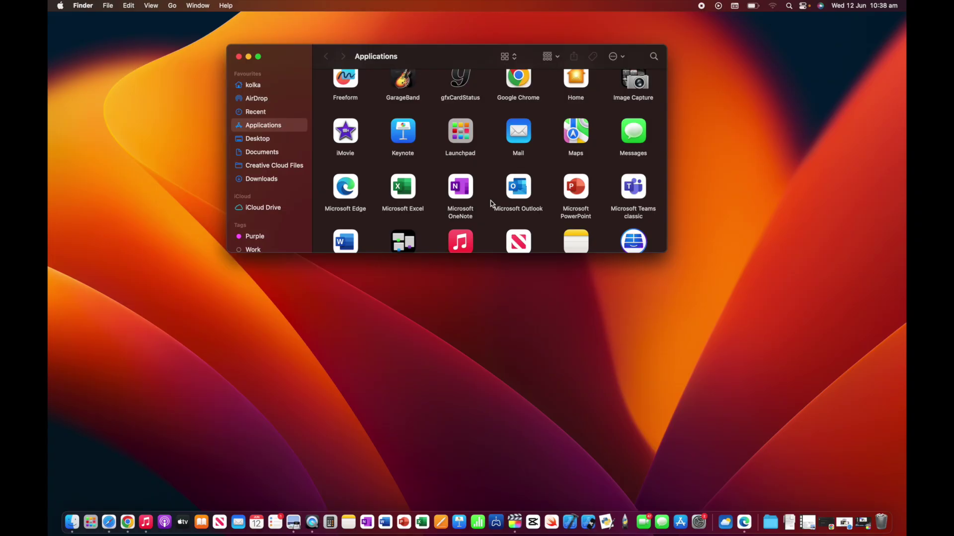
pyautogui.scroll(2, 492, 204)
pyautogui.scroll(-5, 492, 204)
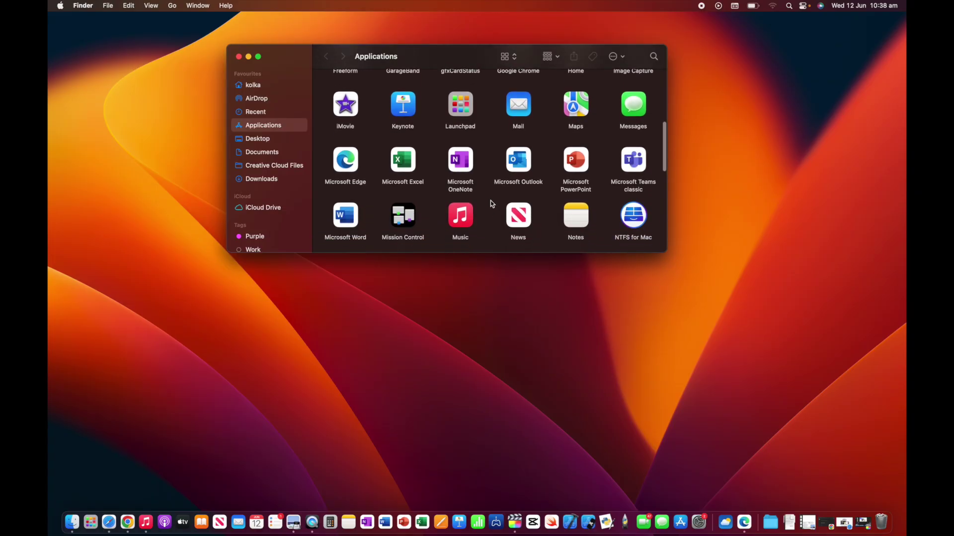
pyautogui.click(631, 166)
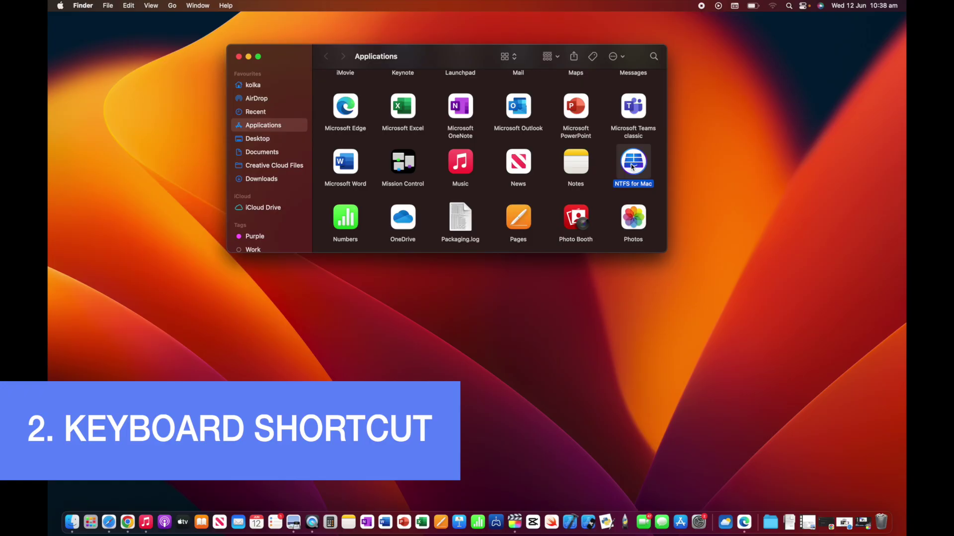
pyautogui.press('super+BackSpace')
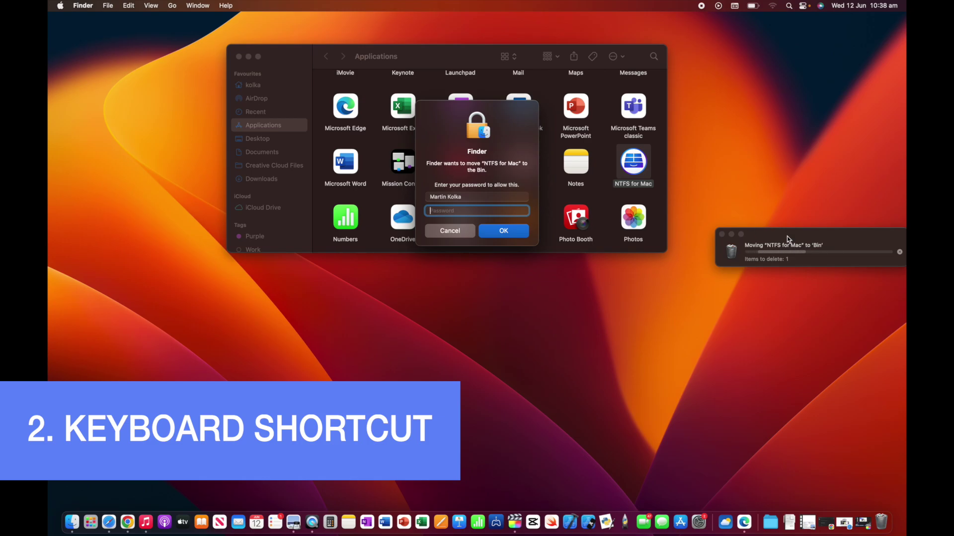
pyautogui.moveTo(787, 236); pyautogui.dragTo(481, 270)
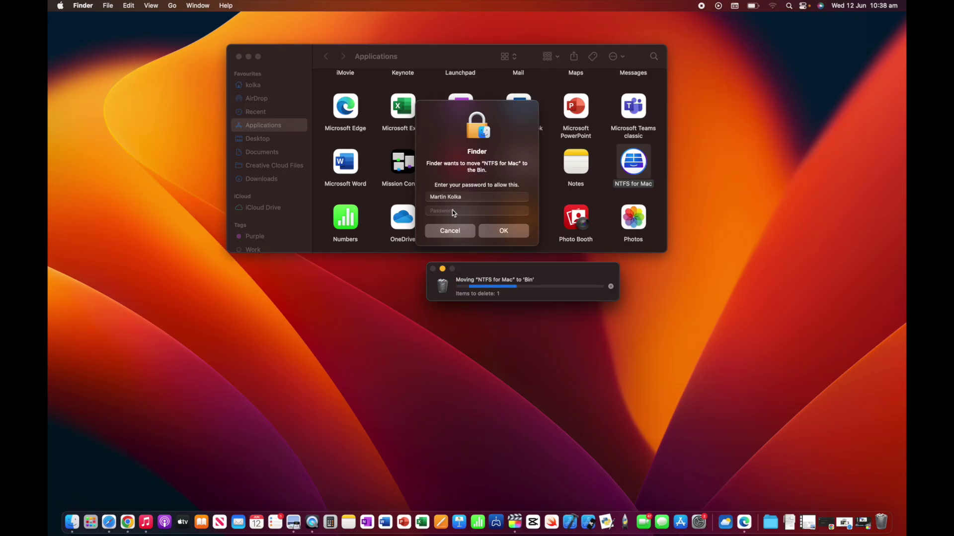
pyautogui.click(449, 231)
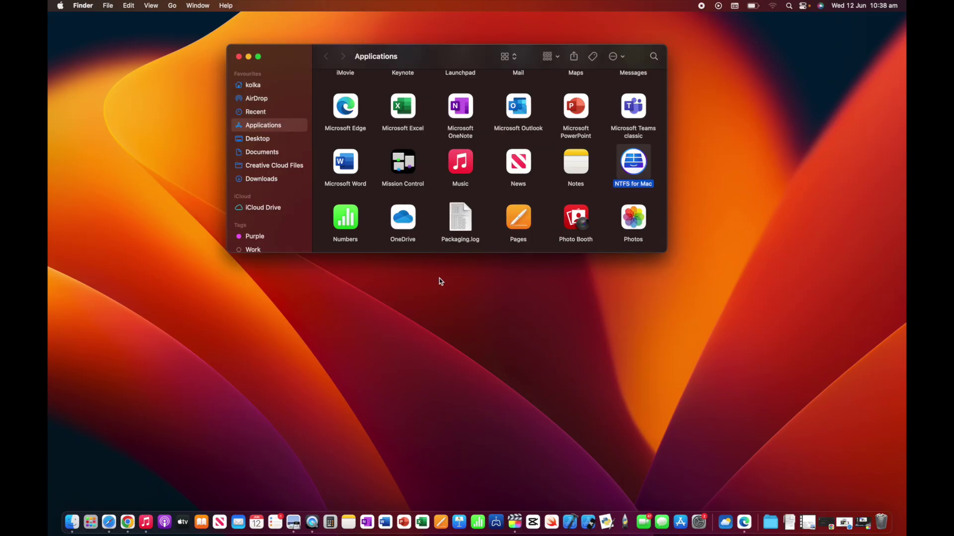
# Close the Applications window, then delete GarageBand from Launchpad's removal mode
pyautogui.click(239, 58)
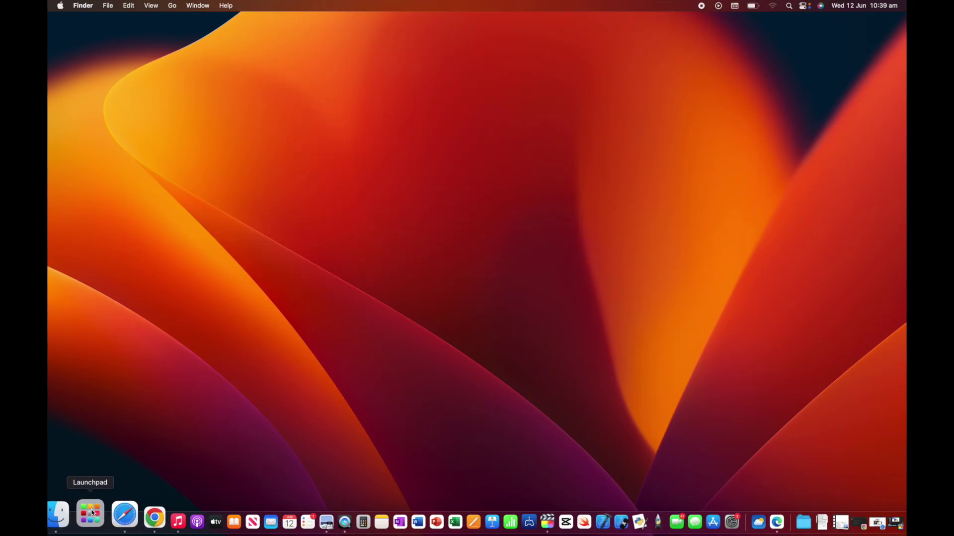
pyautogui.click(92, 513)
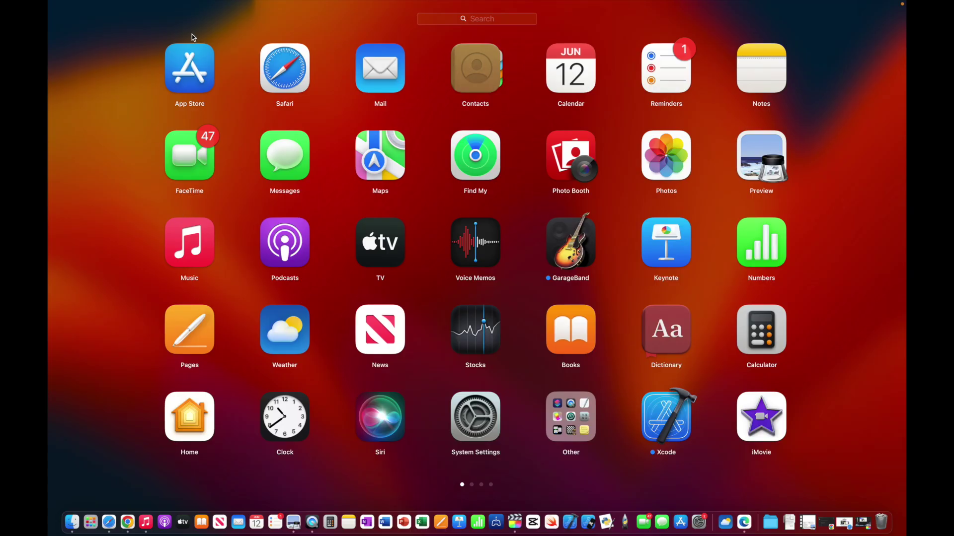
pyautogui.click(280, 157)
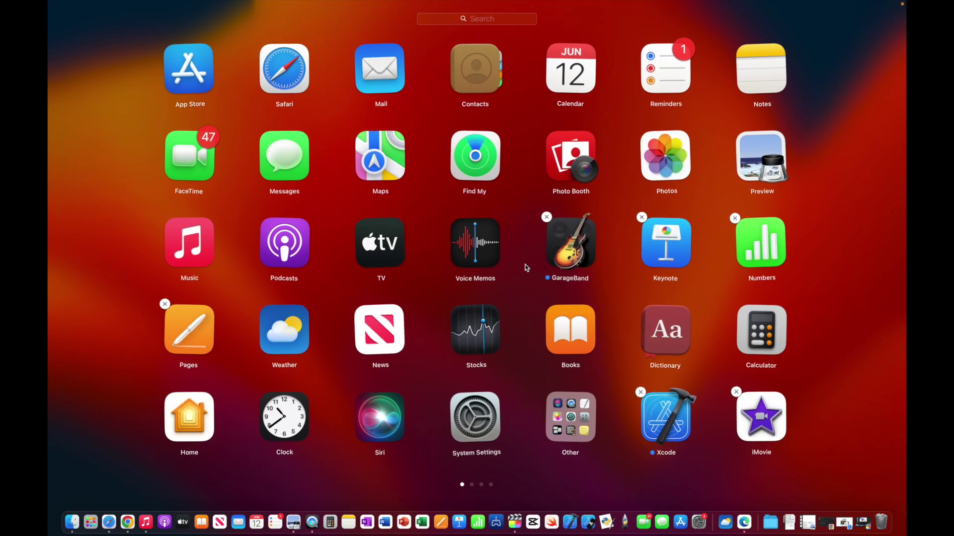
pyautogui.click(547, 217)
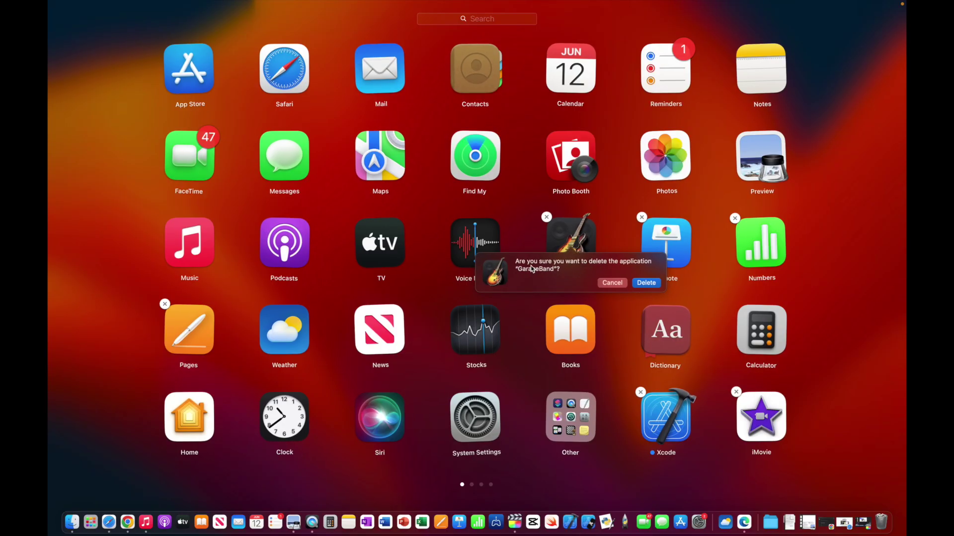
pyautogui.click(643, 281)
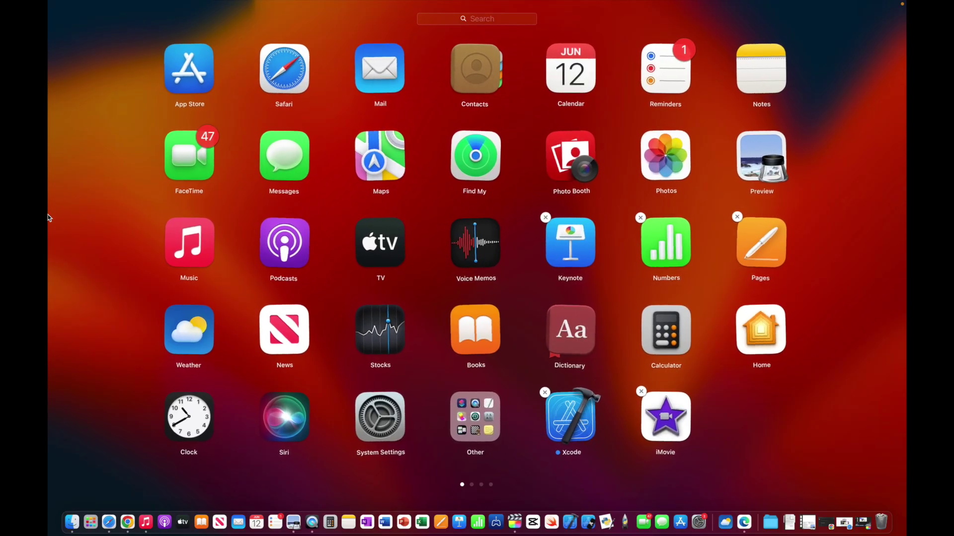
# Leave Launchpad's app-removal mode and close Launchpad to return to the desktop
pyautogui.click(99, 220)
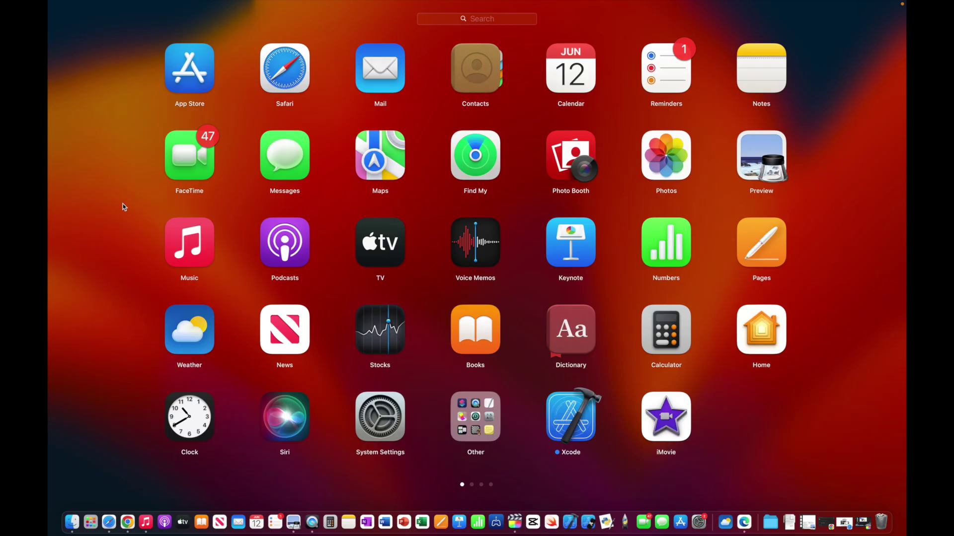
pyautogui.click(102, 234)
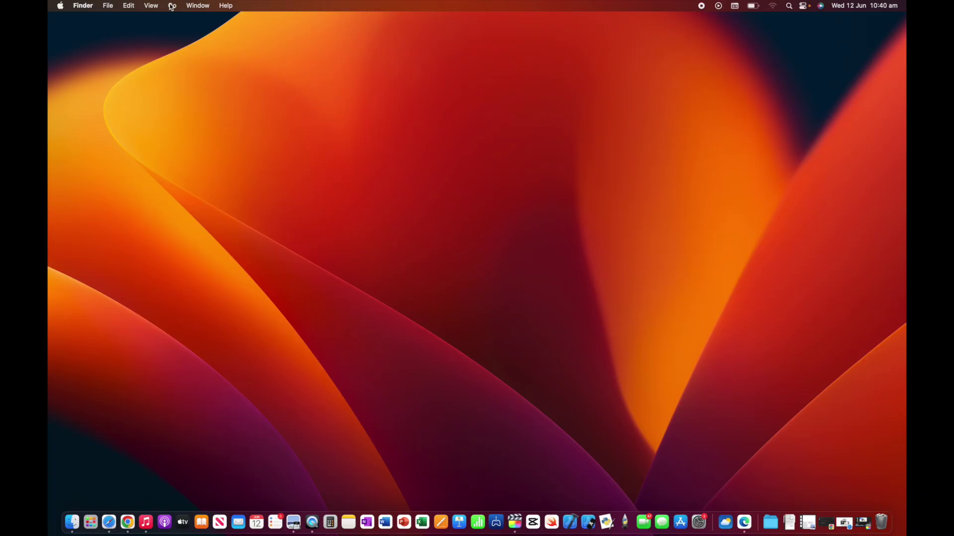
# Go to the path ~/Library/Application Support with Go to Folder
pyautogui.click(174, 7)
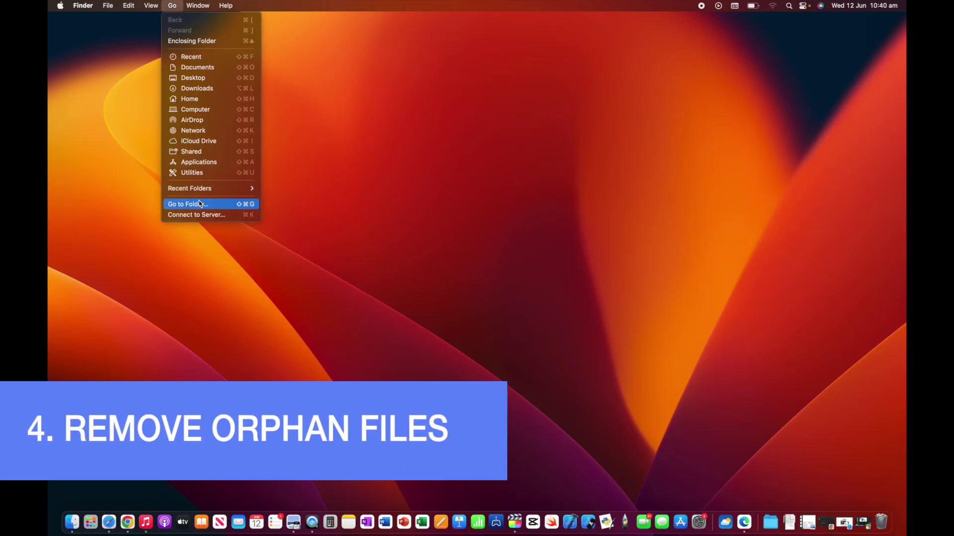
pyautogui.click(199, 204)
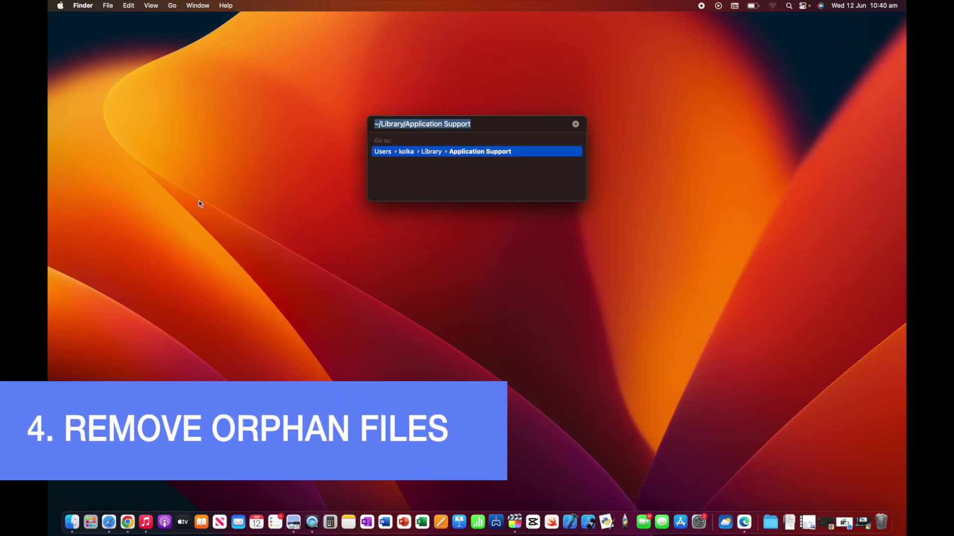
pyautogui.moveTo(477, 128); pyautogui.dragTo(376, 128)
pyautogui.click(485, 128)
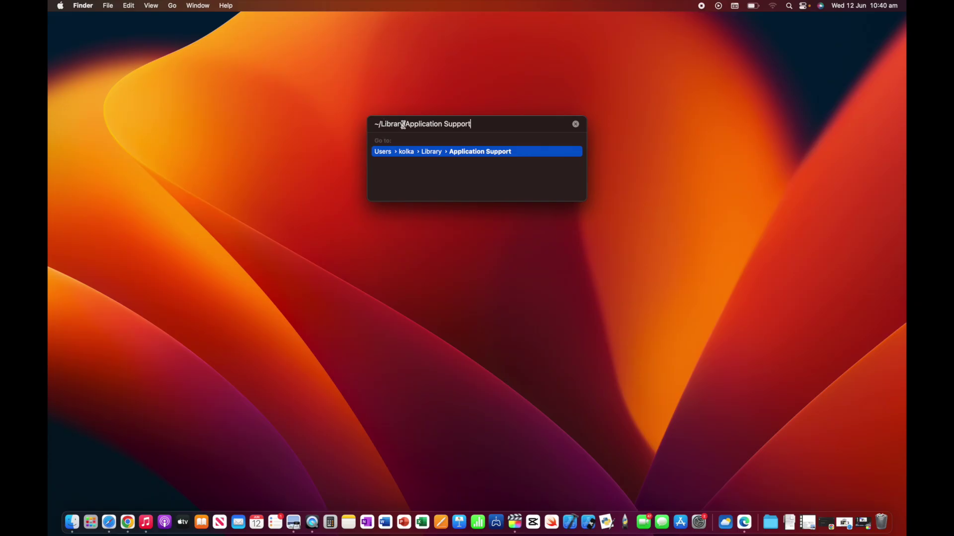
pyautogui.click(485, 125)
pyautogui.press('Return')
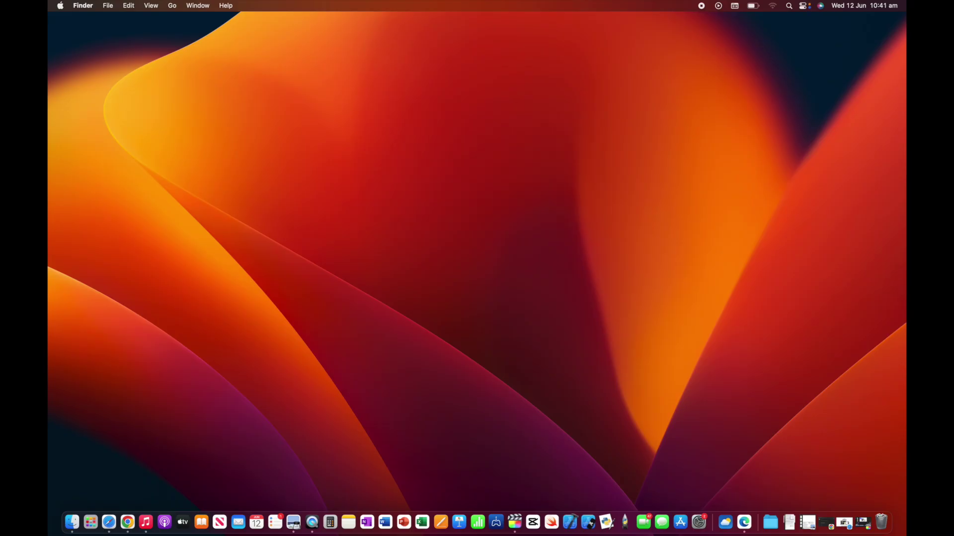
# Select the Komodo Edit and KomodoEdit folders and drag both to the Bin
pyautogui.scroll(1, 407, 124)
pyautogui.scroll(1, 409, 122)
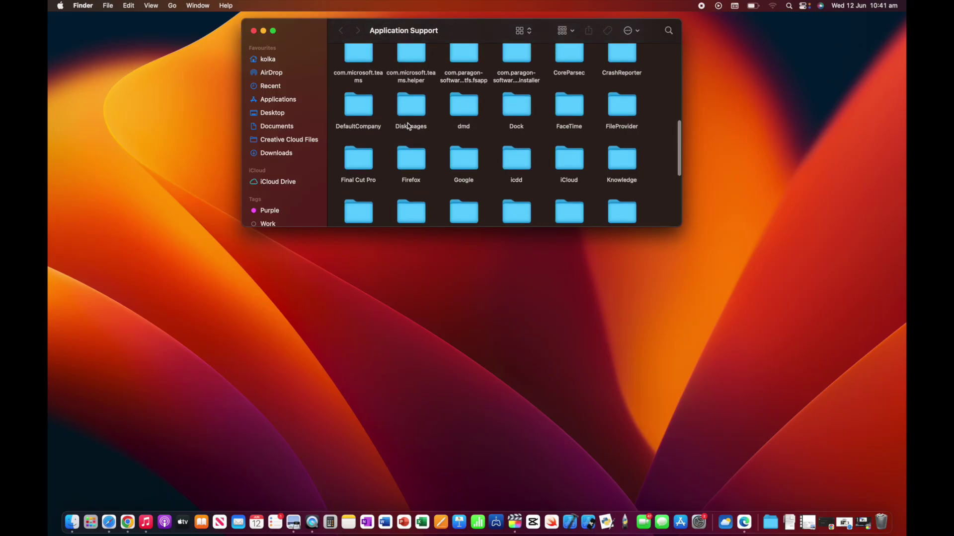
pyautogui.scroll(-1, 412, 114)
pyautogui.scroll(-1, 412, 110)
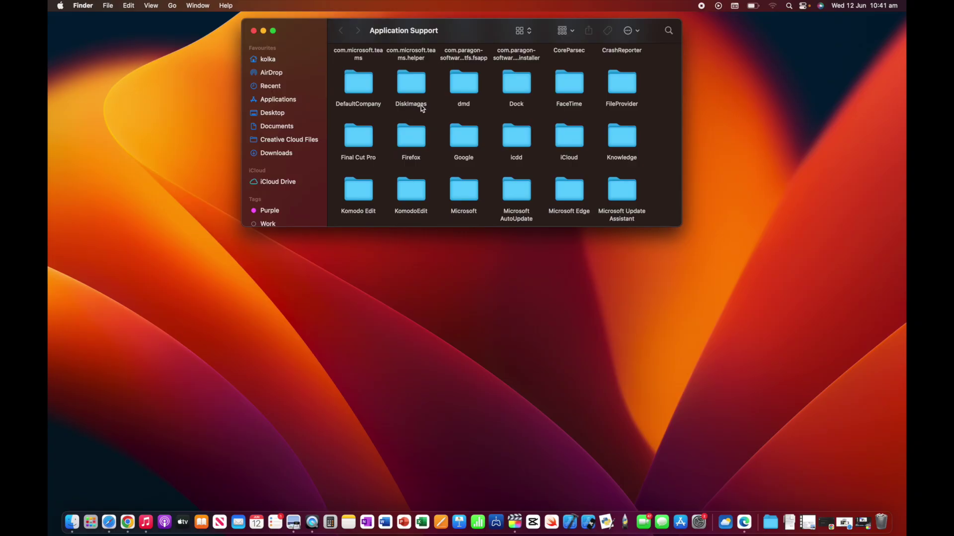
pyautogui.scroll(-5, 412, 149)
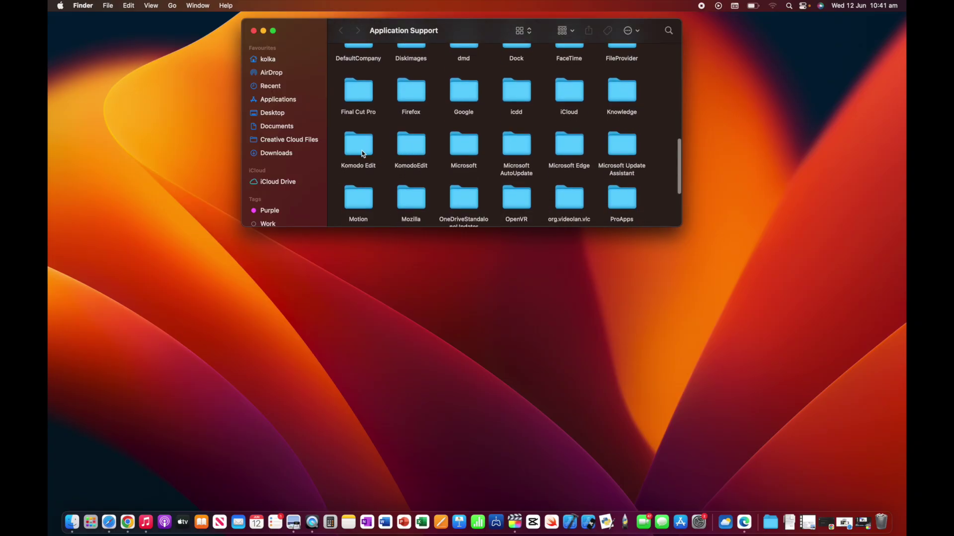
pyautogui.click(392, 168)
pyautogui.press('Return')
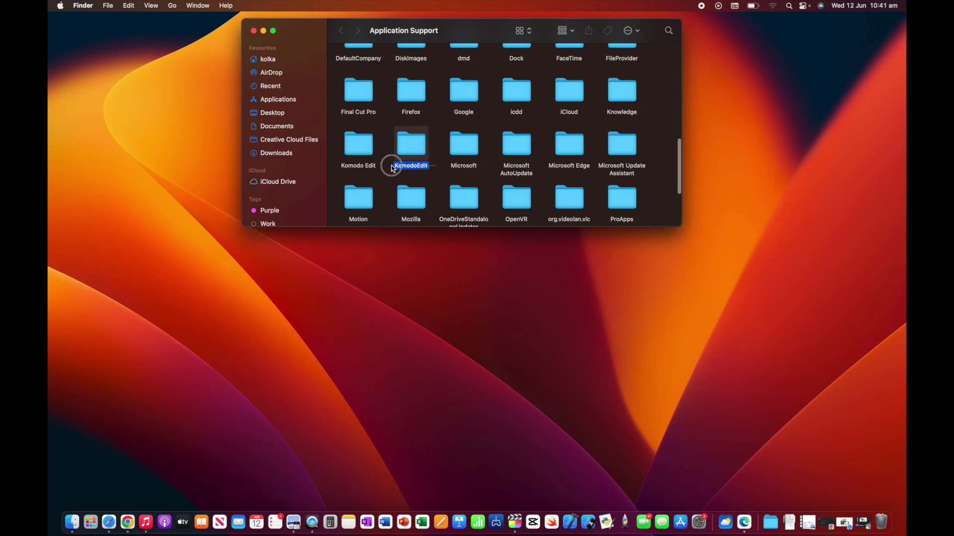
pyautogui.keyDown('super'); pyautogui.click(358, 148); pyautogui.keyUp('super')
pyautogui.moveTo(358, 148); pyautogui.dragTo(893, 517)
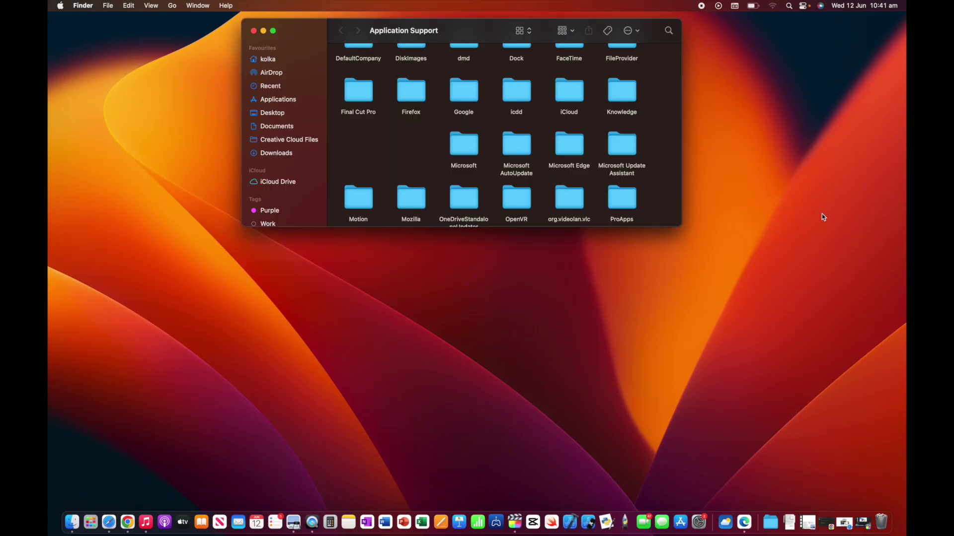
# Empty the Bin from its Dock menu and confirm permanent erasure
pyautogui.rightClick(881, 521)
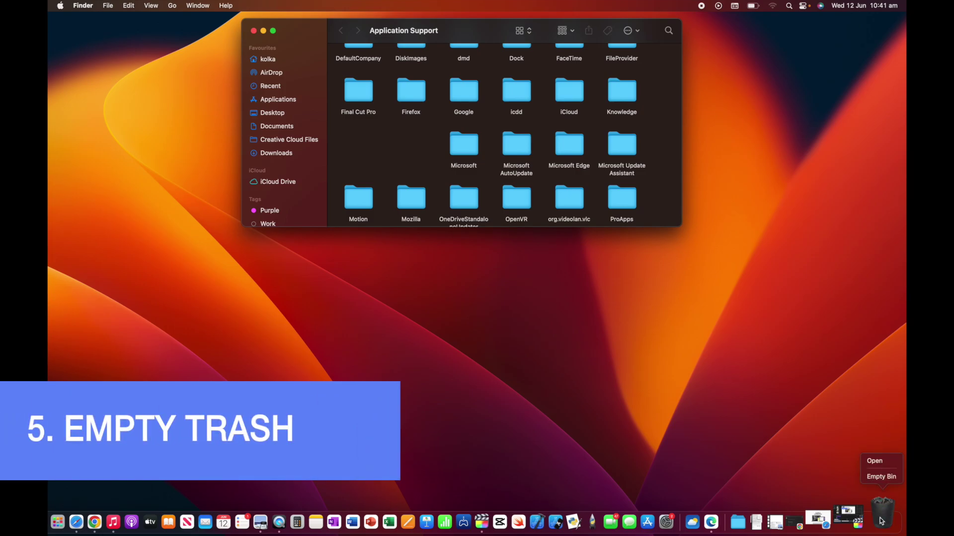
pyautogui.click(882, 478)
pyautogui.click(494, 217)
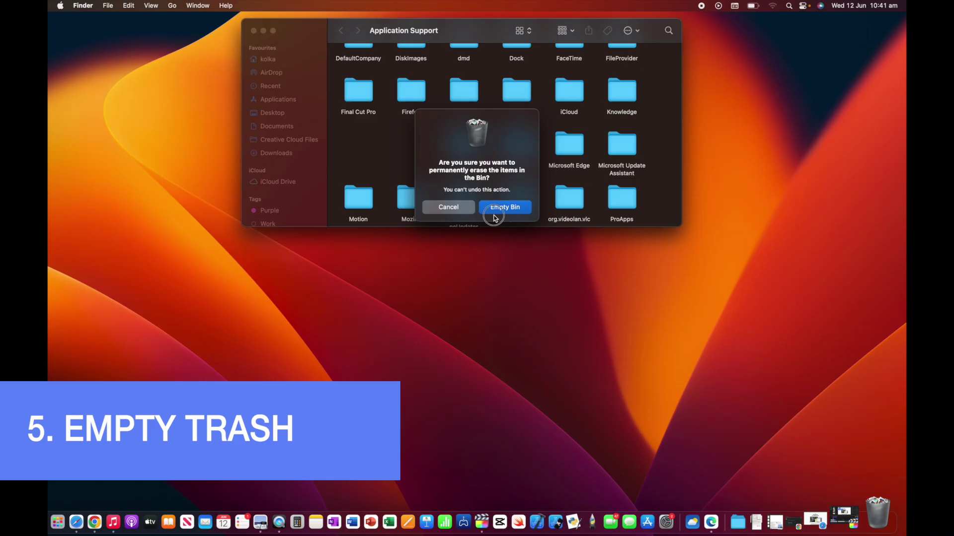